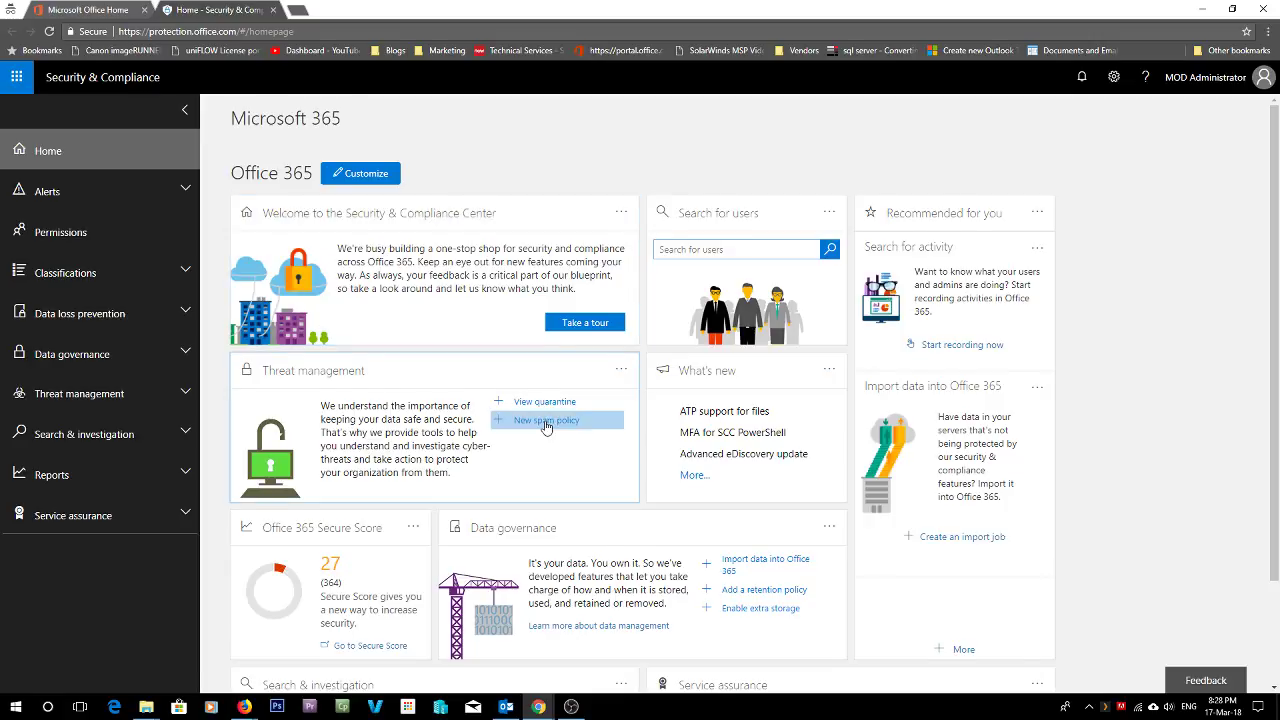
# Open the Office 365 Secure Score dashboard and review the score summary down to the queue of improvement actions
pyautogui.scroll(-2, 592, 411)
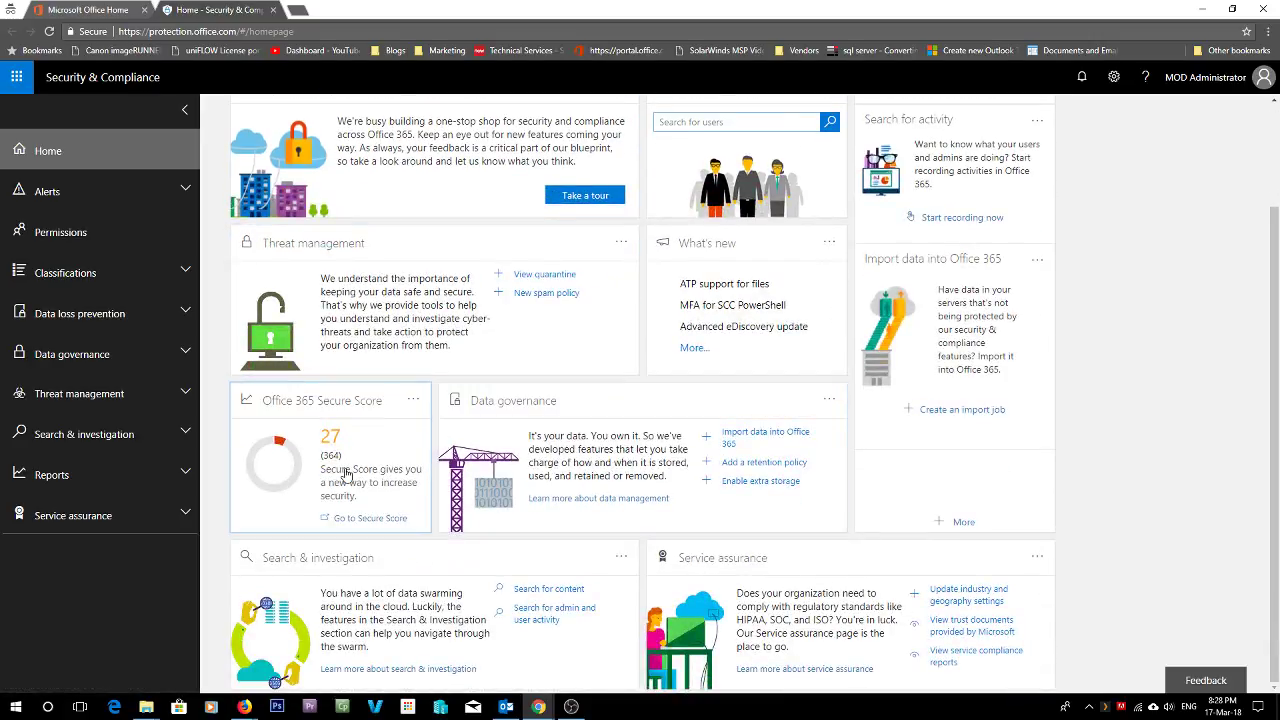
pyautogui.click(362, 519)
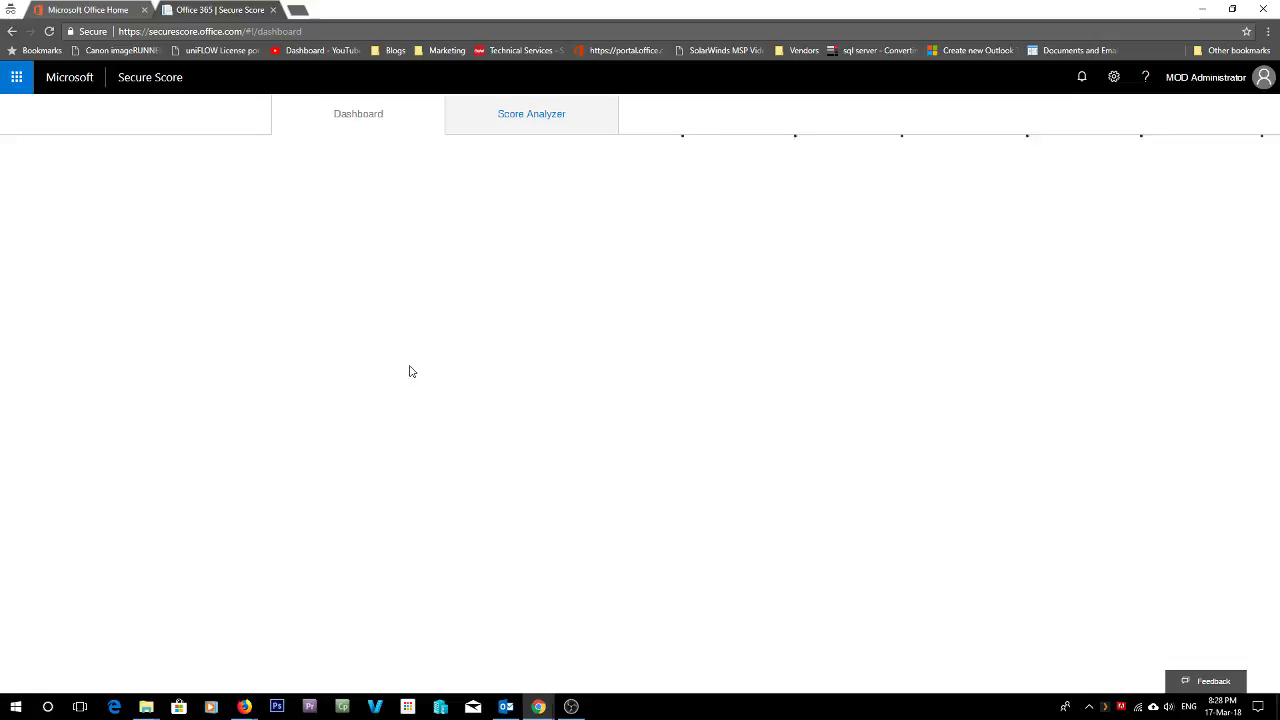
pyautogui.scroll(-3, 423, 389)
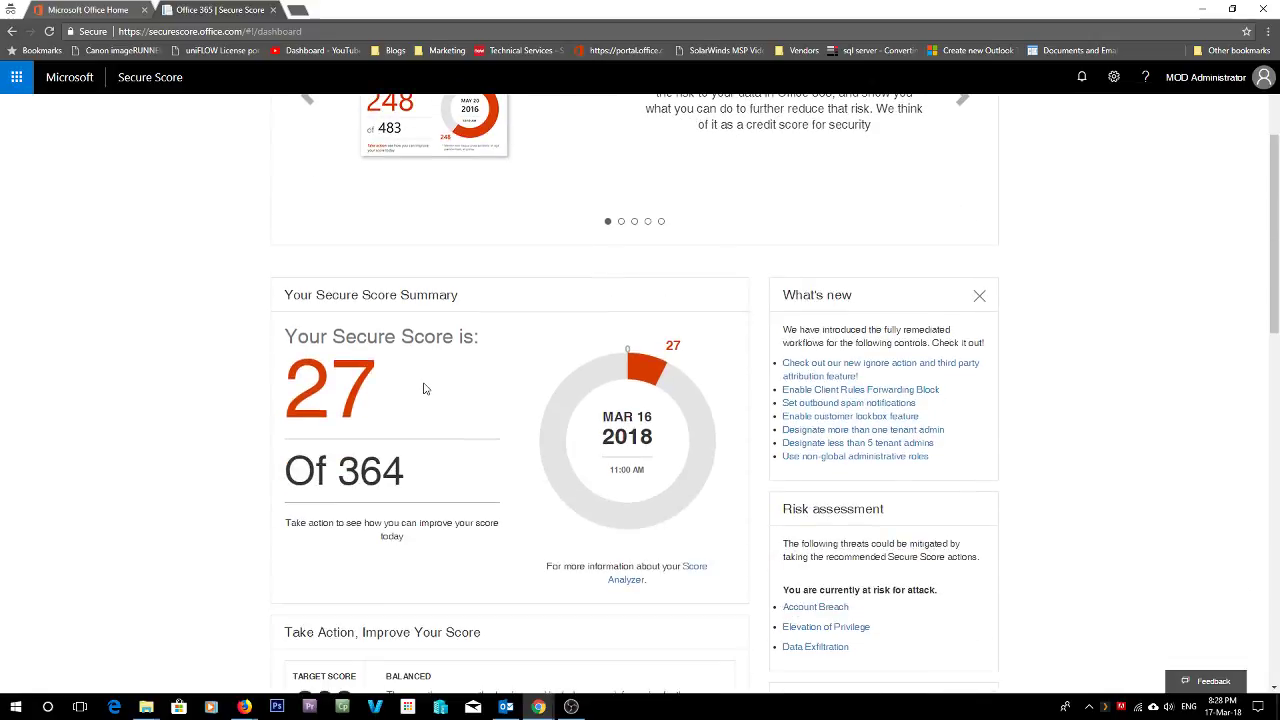
pyautogui.scroll(-5, 452, 484)
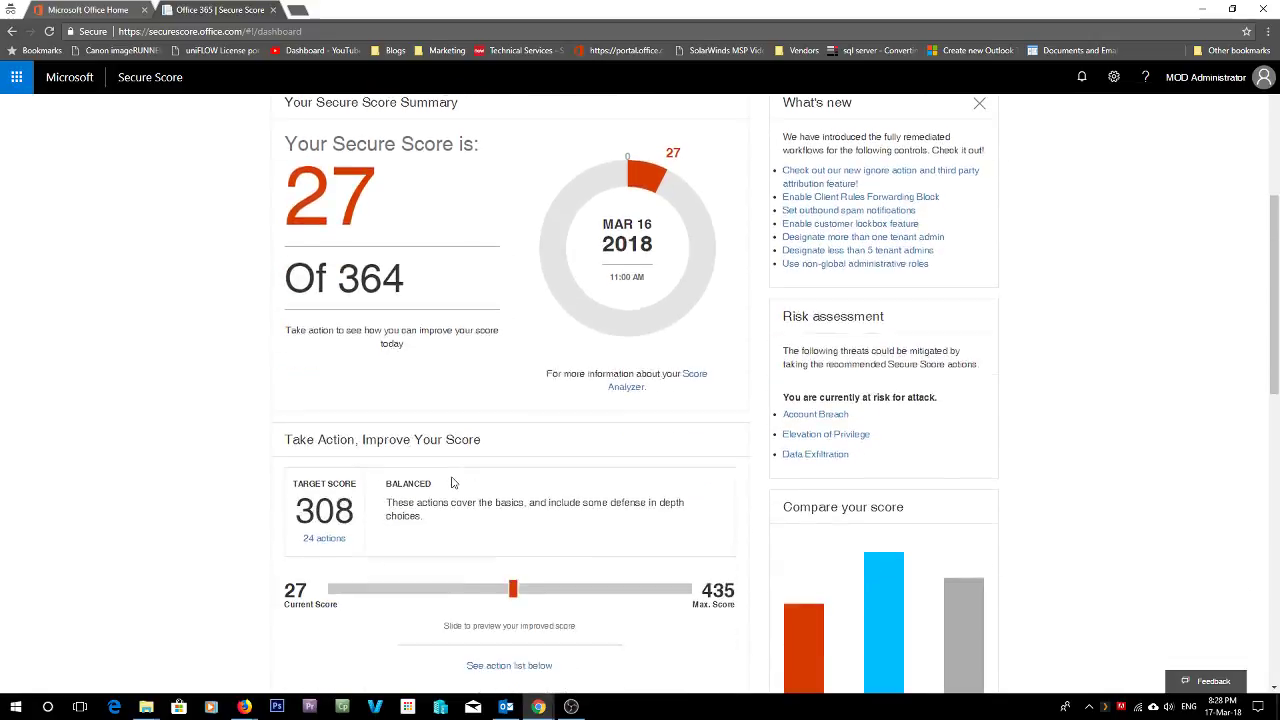
pyautogui.scroll(-1, 451, 483)
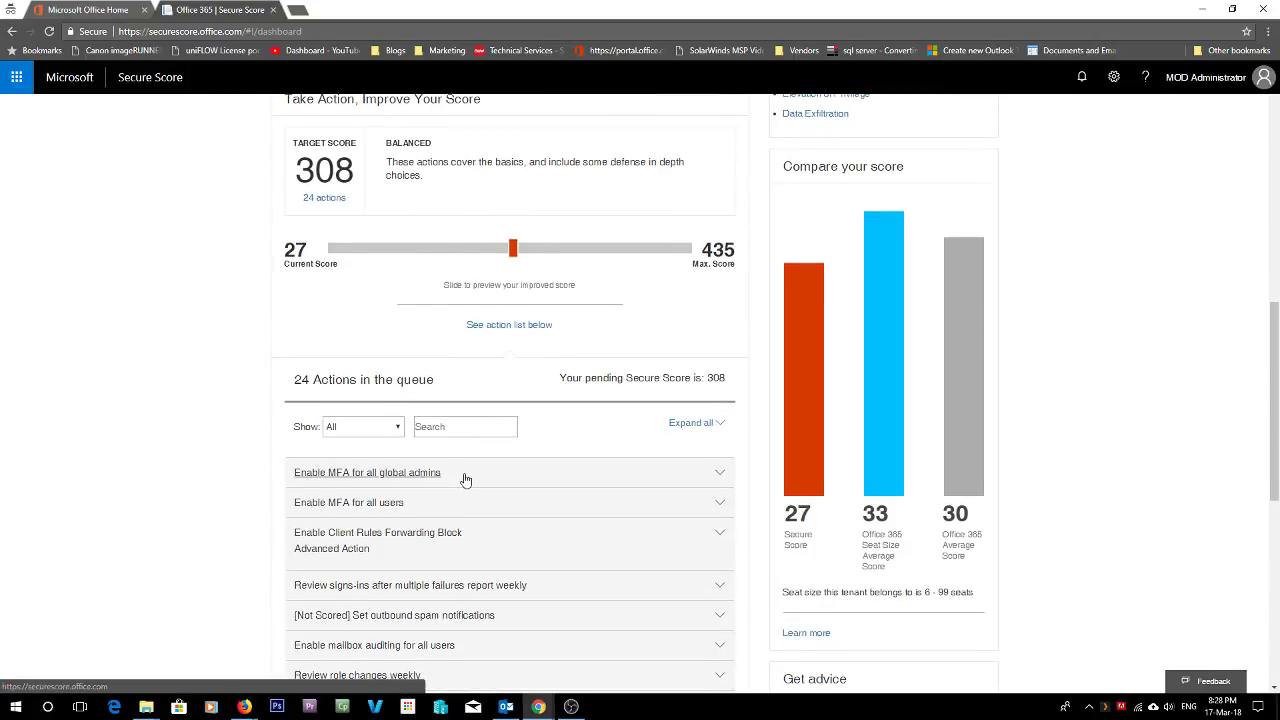
# Expand the action "Enable MFA for all global admins" and launch its multi-factor authentication page from the action's details
pyautogui.click(466, 479)
pyautogui.scroll(-2, 513, 563)
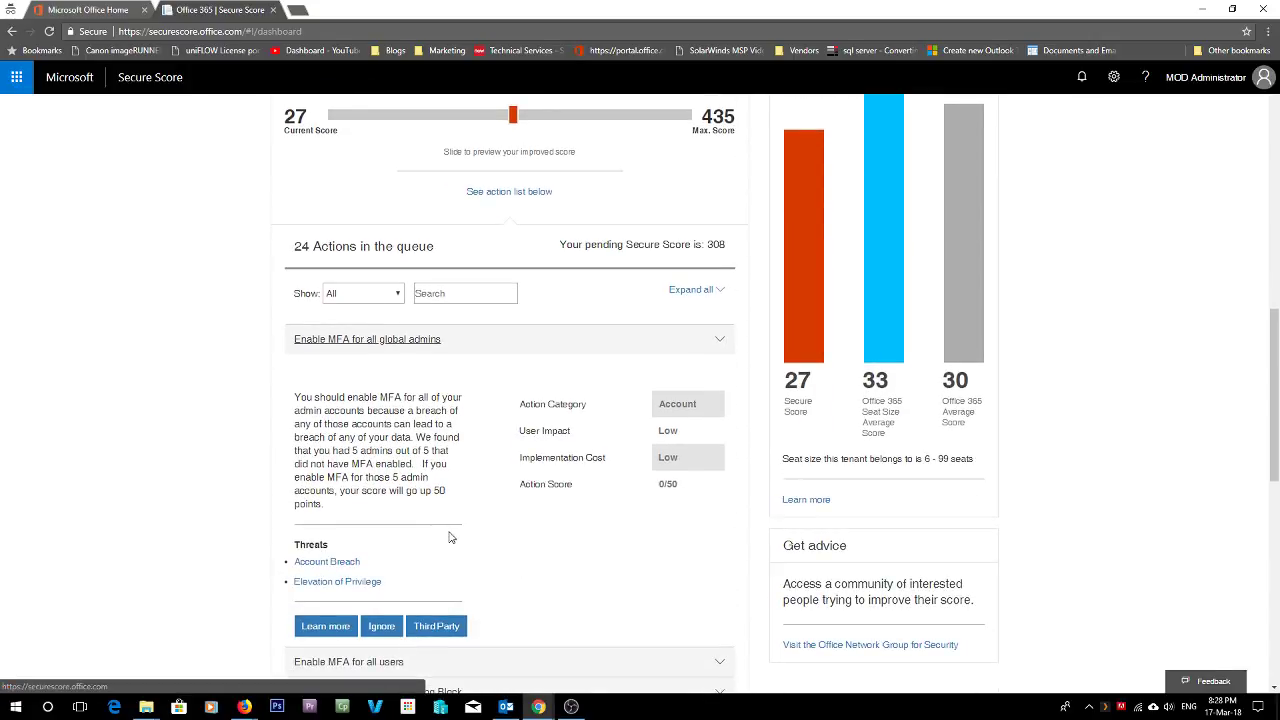
pyautogui.scroll(-1, 455, 530)
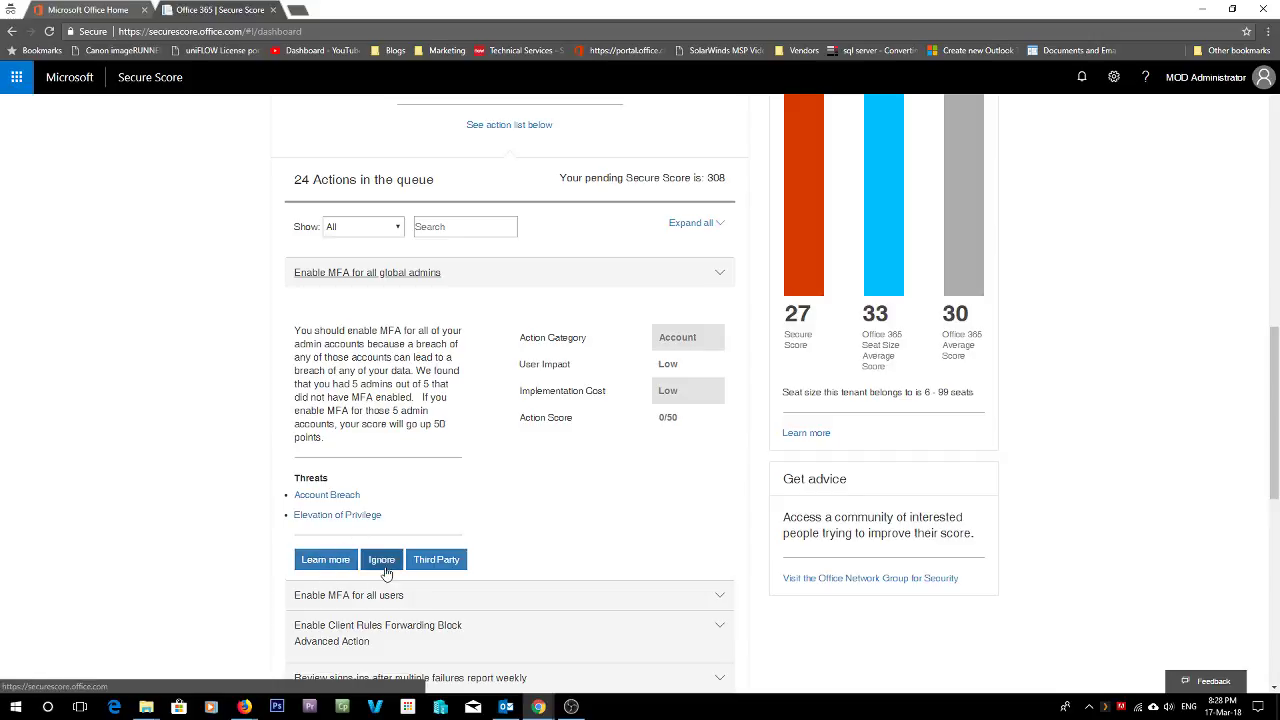
pyautogui.click(313, 562)
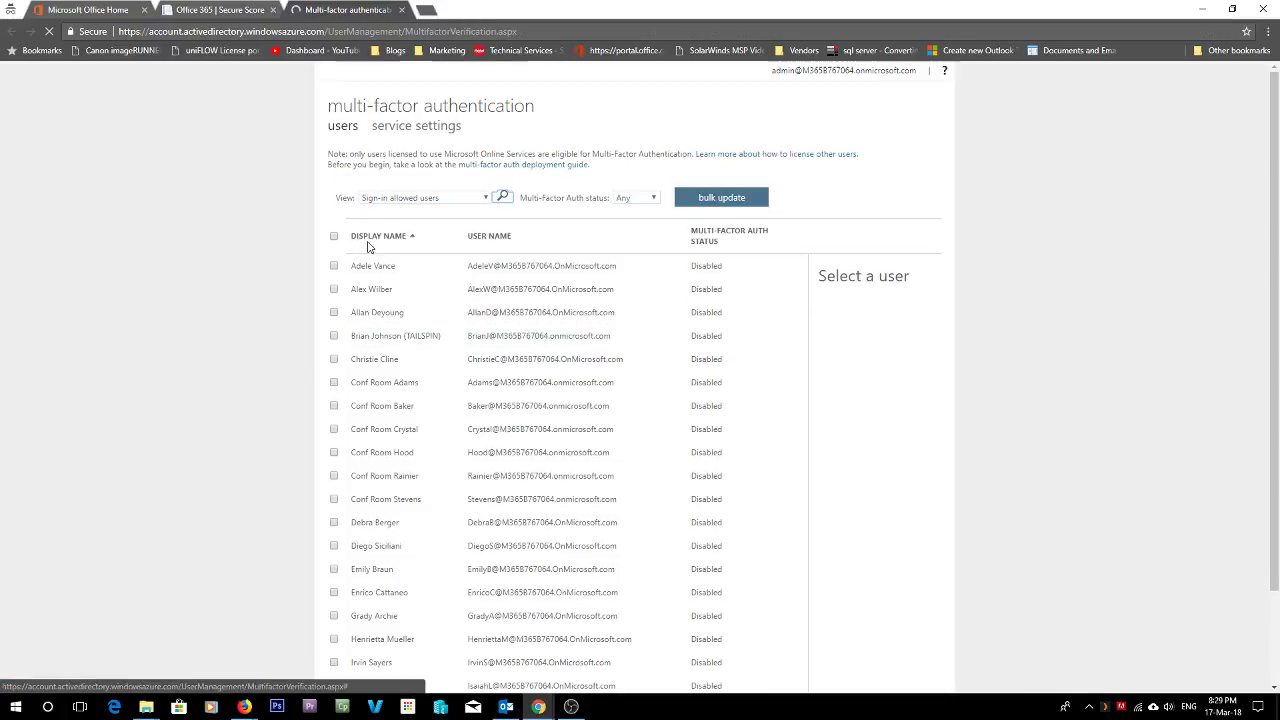
# Return to Secure Score, dismiss the "Enable MFA for all global admins" details and open the Admin center from the full app list
pyautogui.click(199, 10)
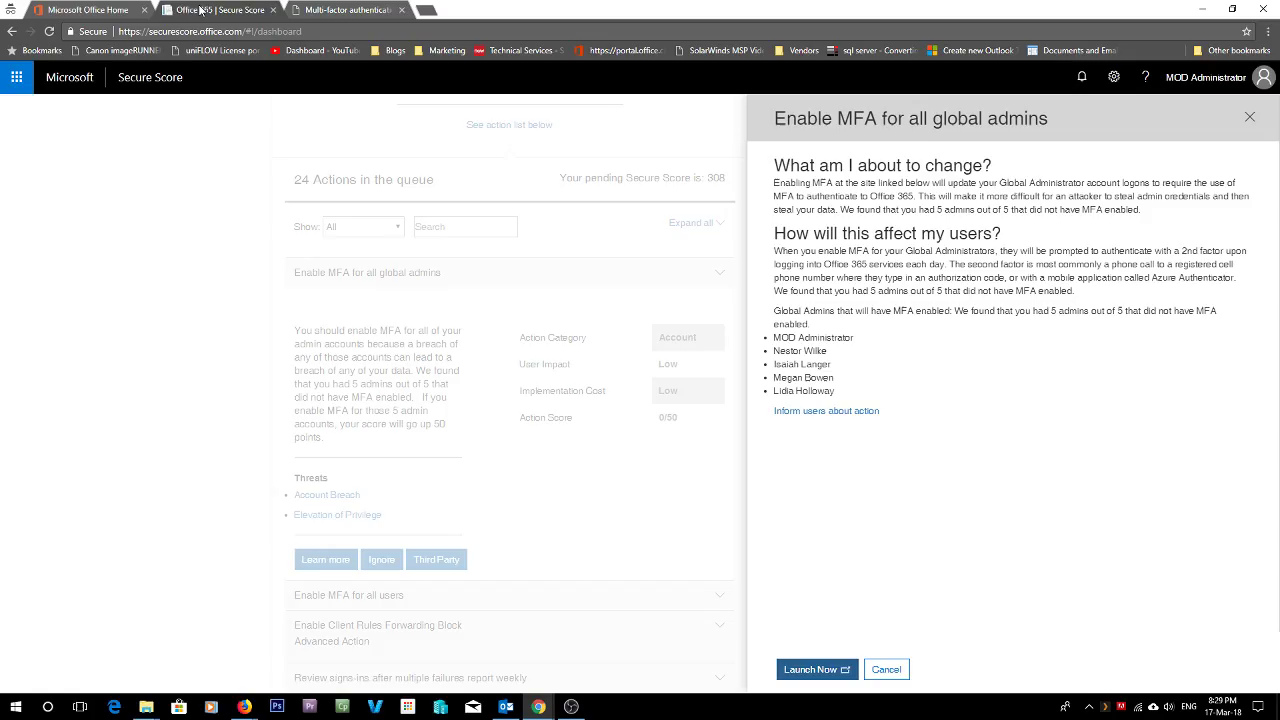
pyautogui.click(886, 670)
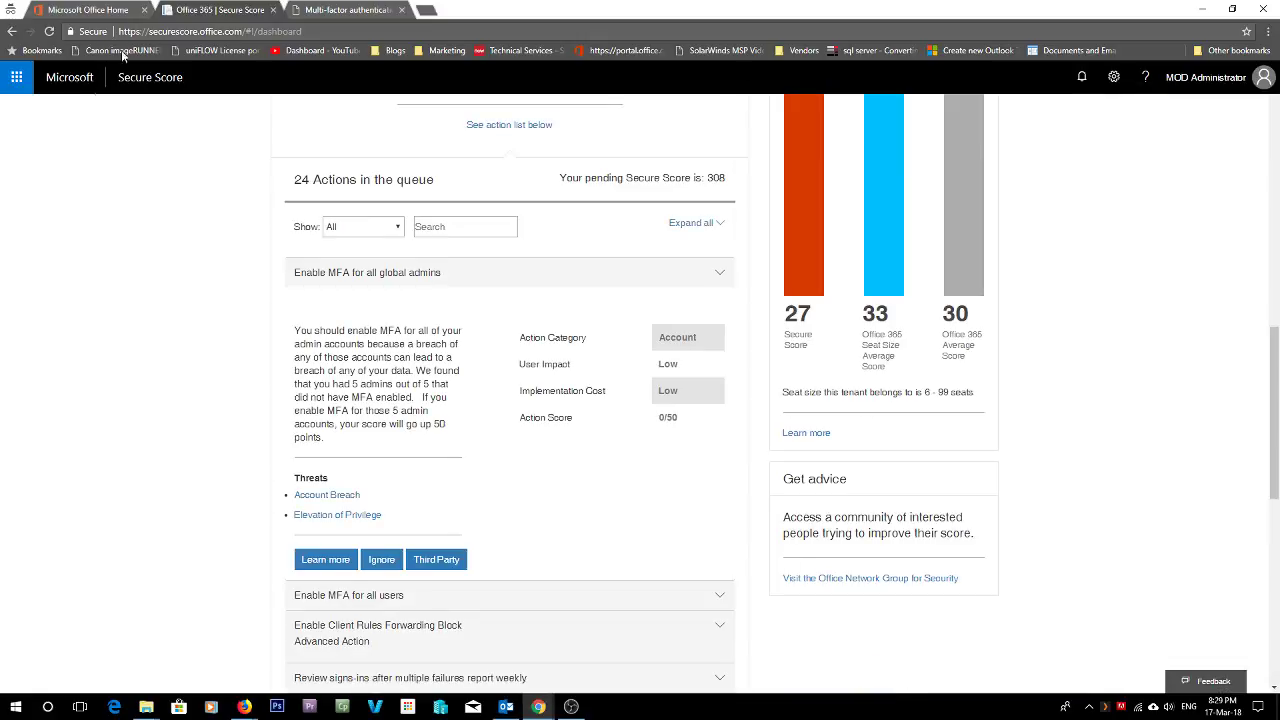
pyautogui.click(16, 77)
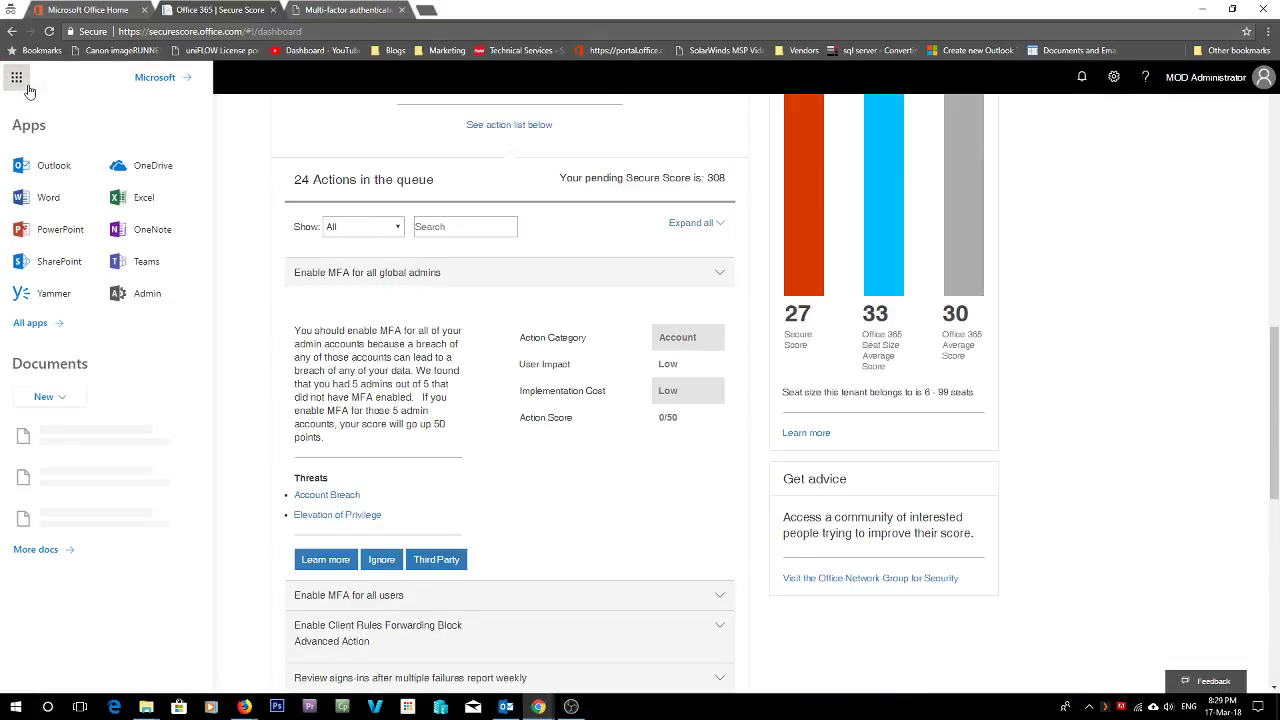
pyautogui.click(29, 325)
pyautogui.scroll(-5, 149, 403)
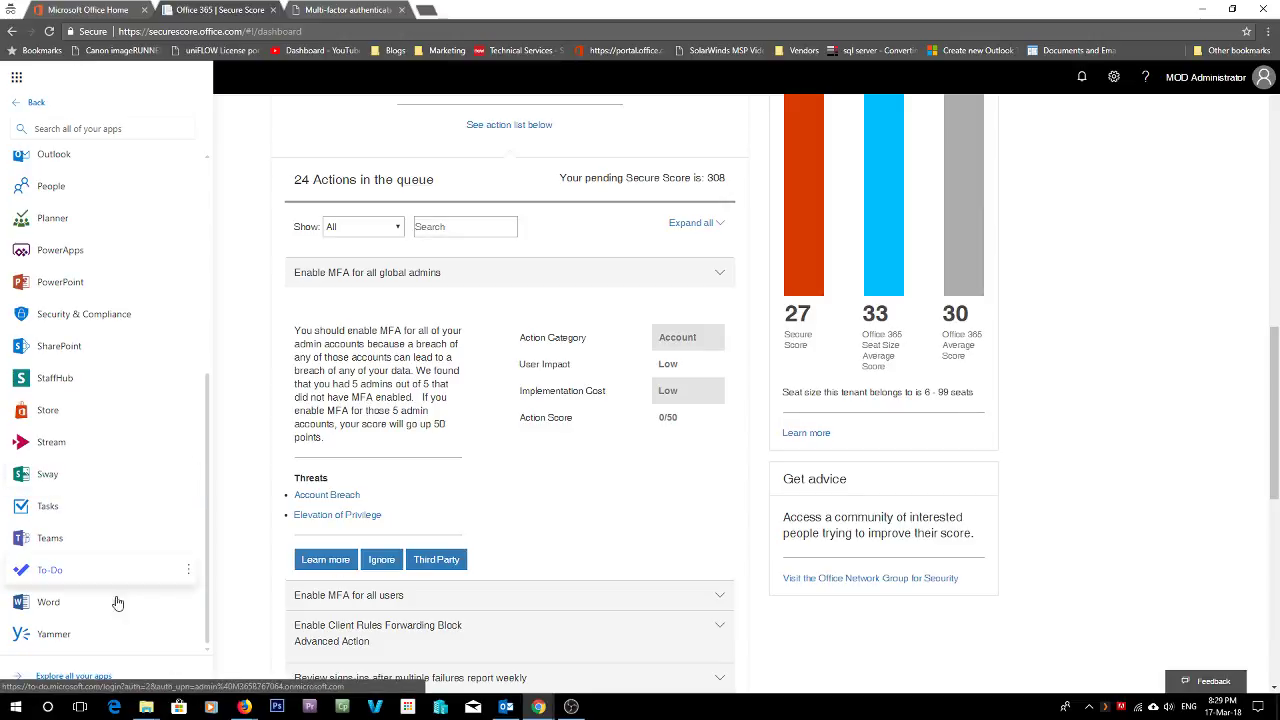
pyautogui.scroll(2, 93, 529)
pyautogui.scroll(5, 91, 528)
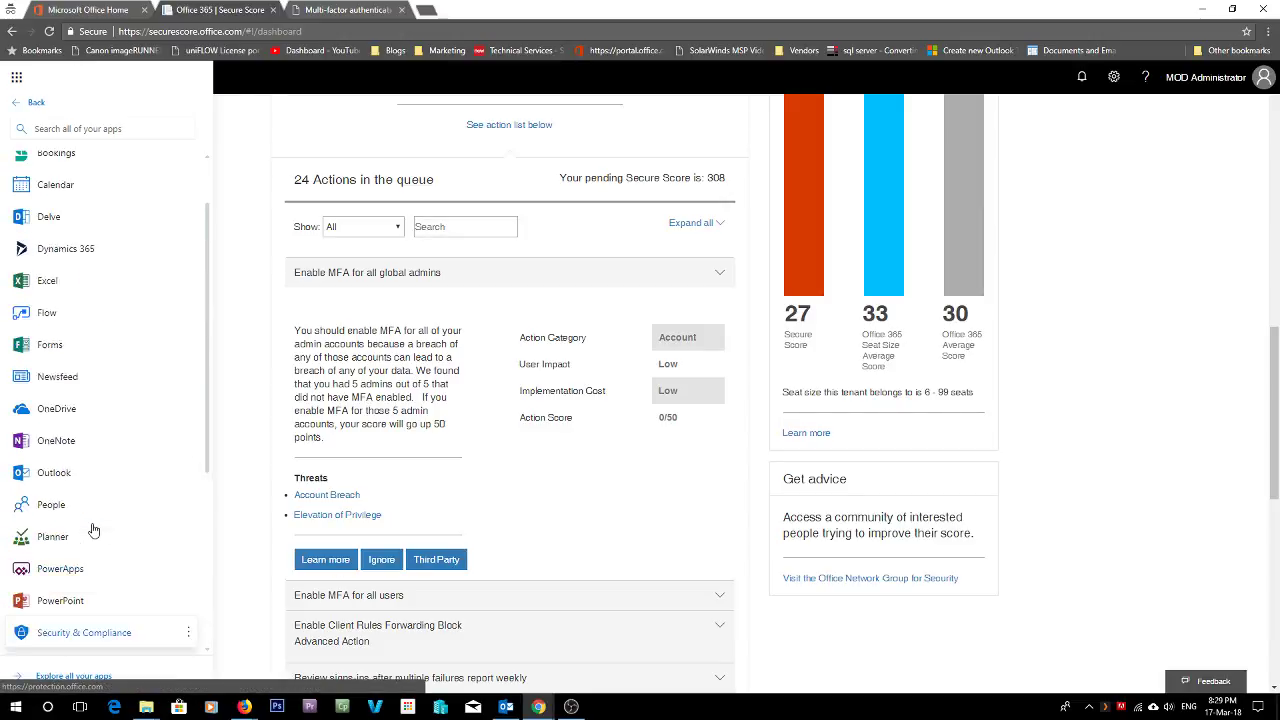
pyautogui.click(75, 198)
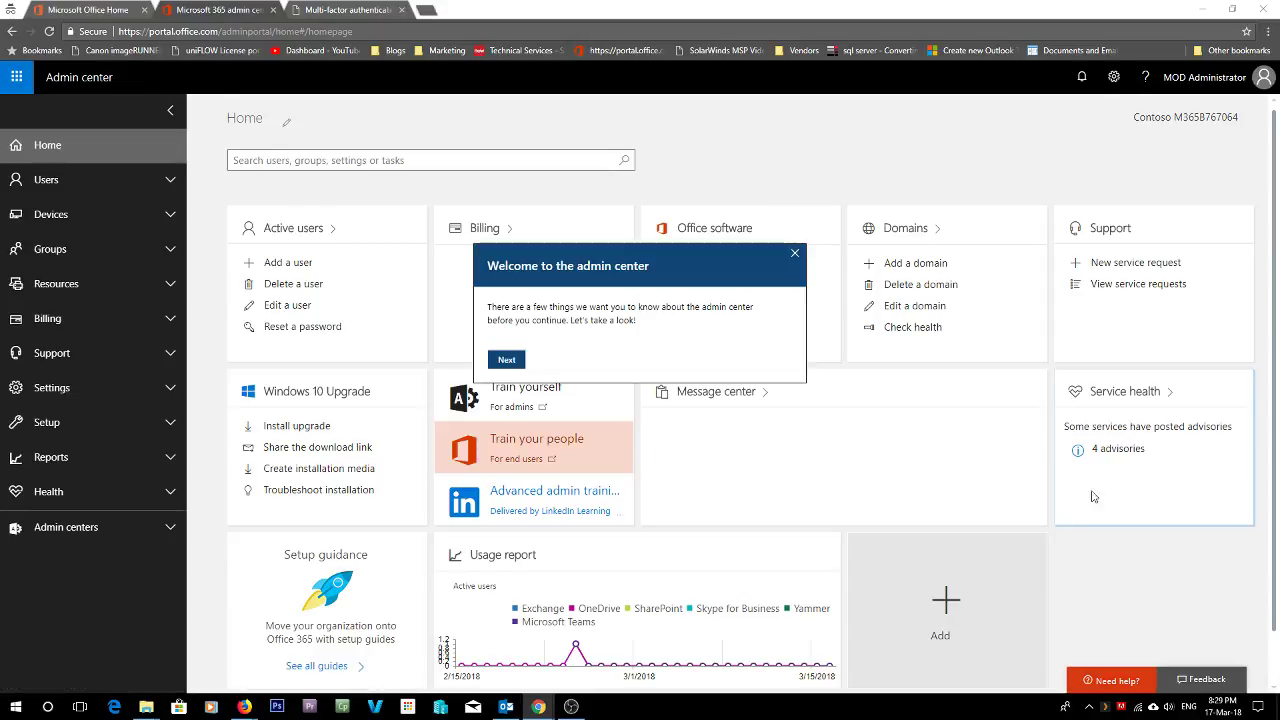
# Dismiss the feedback survey and the welcome message in the Admin center
pyautogui.click(795, 253)
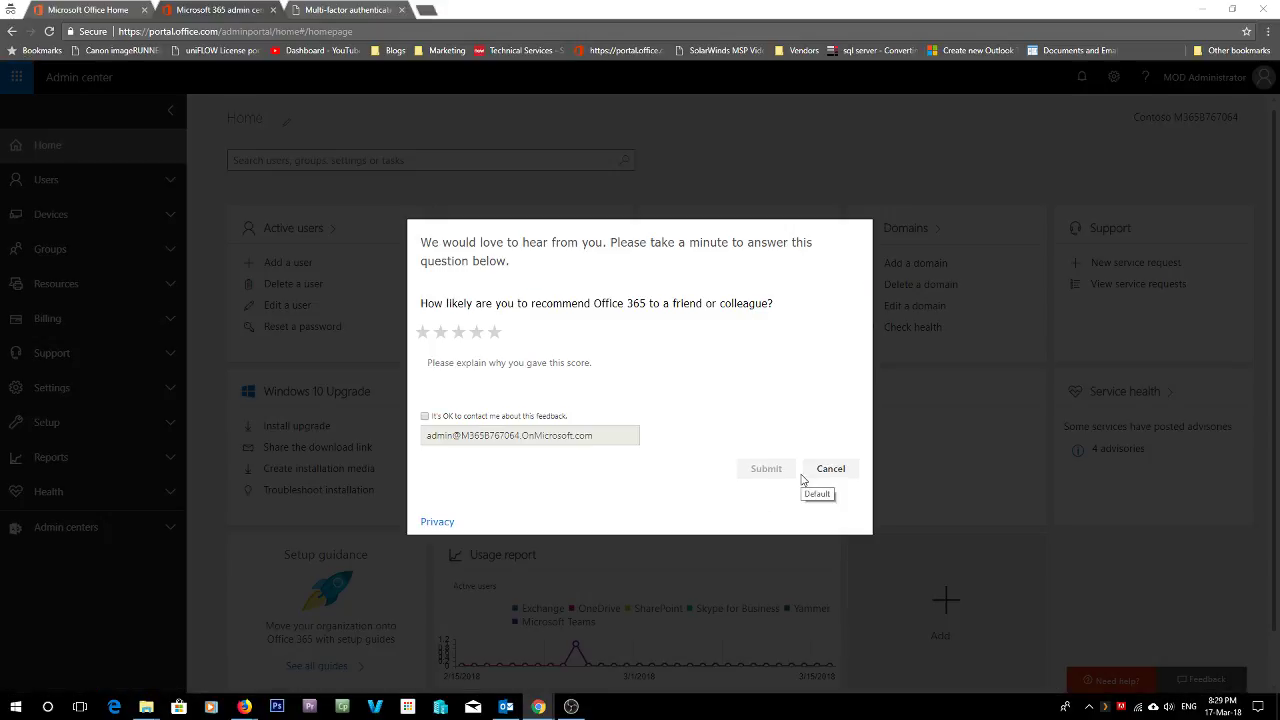
pyautogui.click(826, 472)
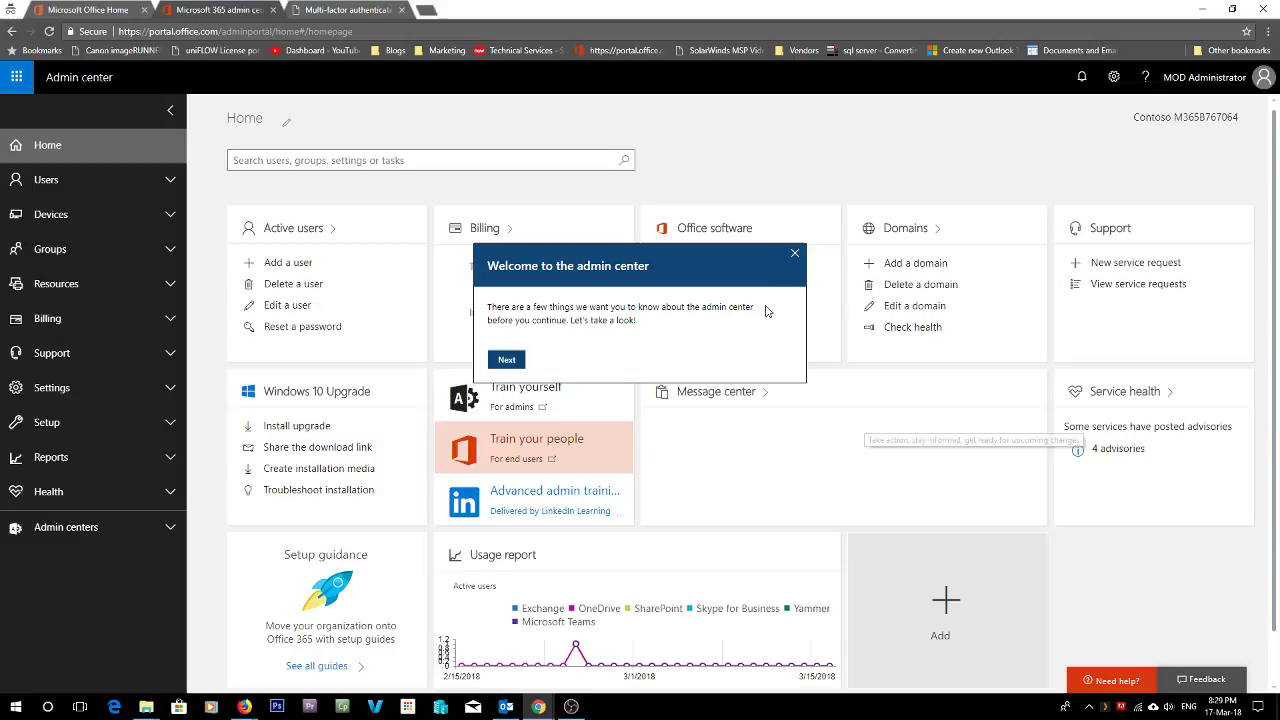
pyautogui.click(795, 256)
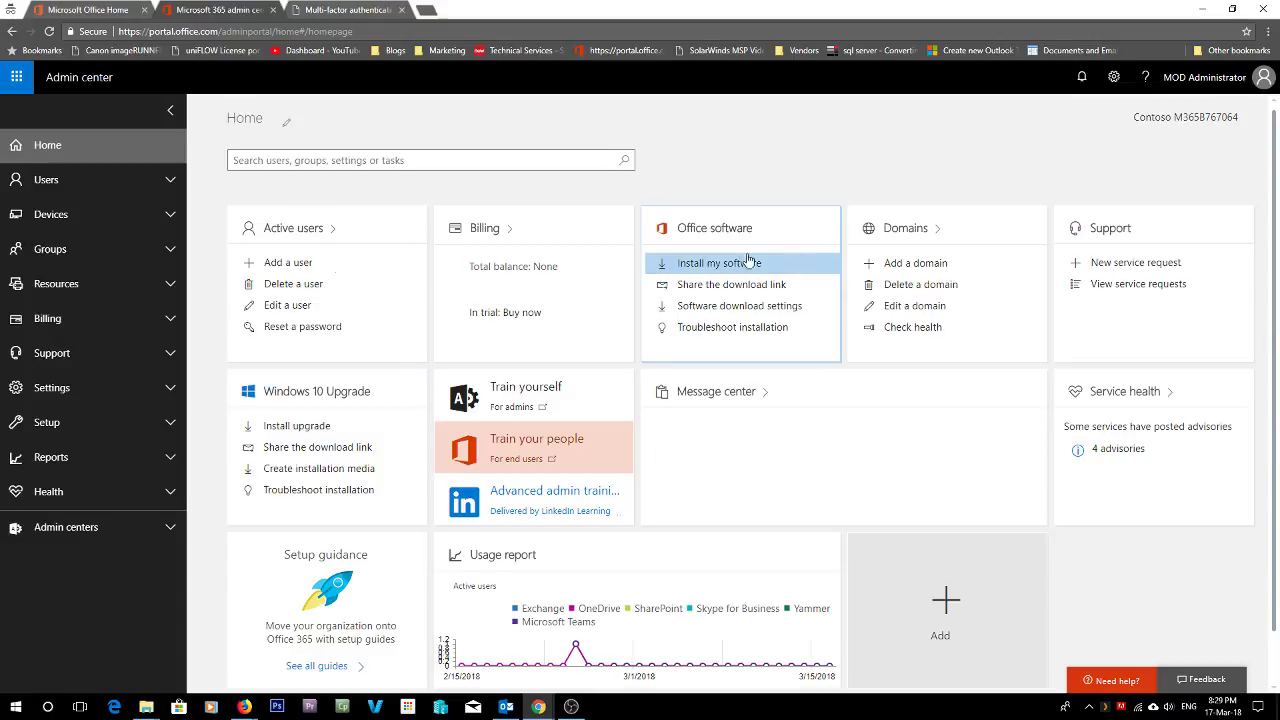
# Open the Active users list and launch the multi-factor authentication setup page from it
pyautogui.click(89, 184)
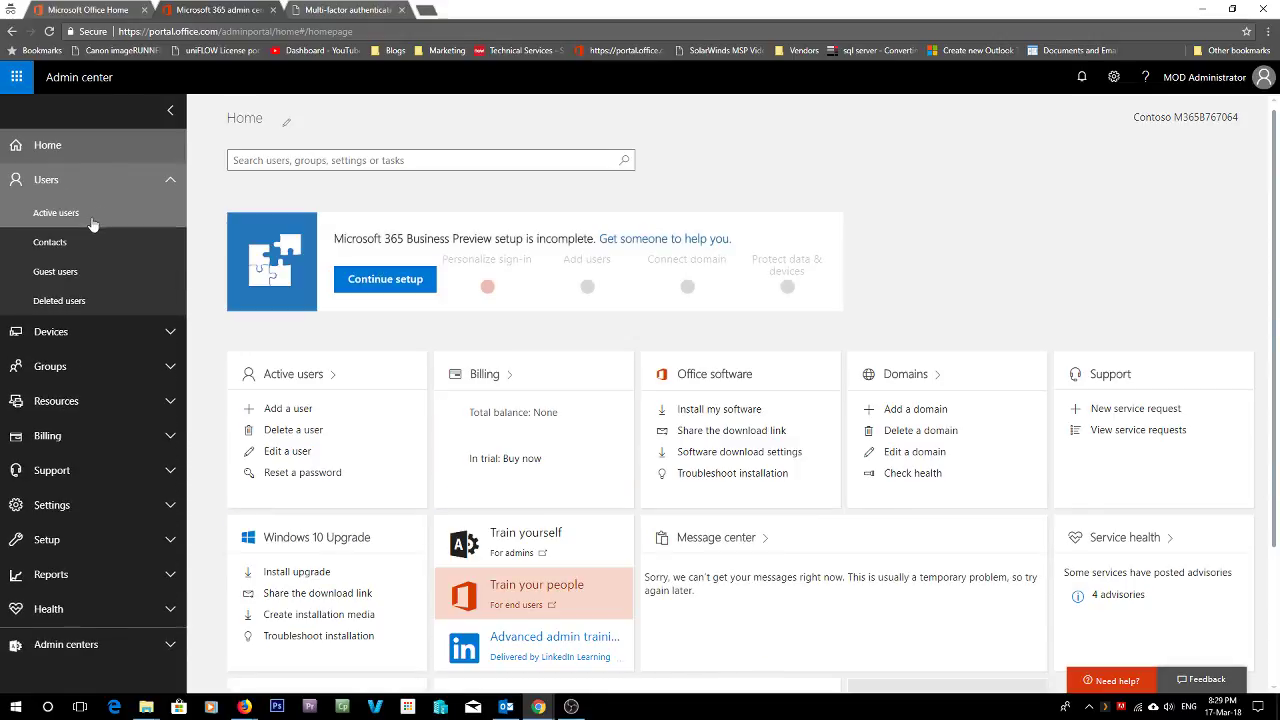
pyautogui.click(84, 213)
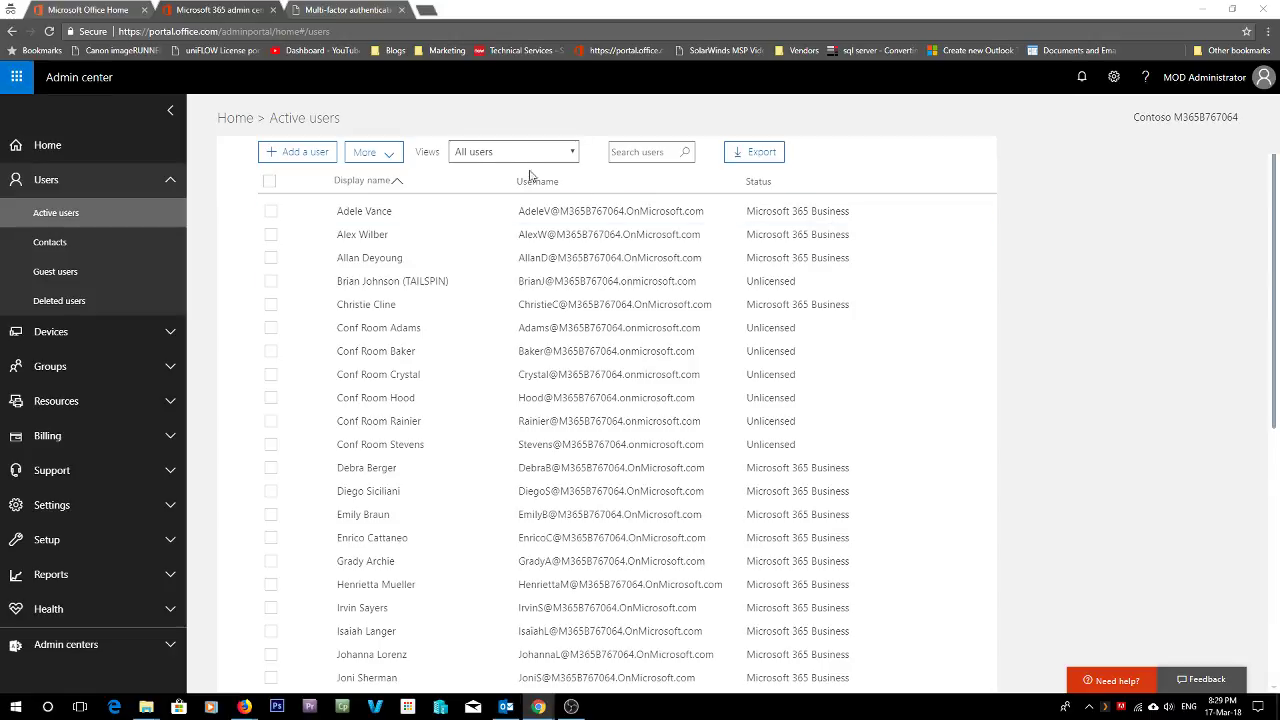
pyautogui.click(381, 155)
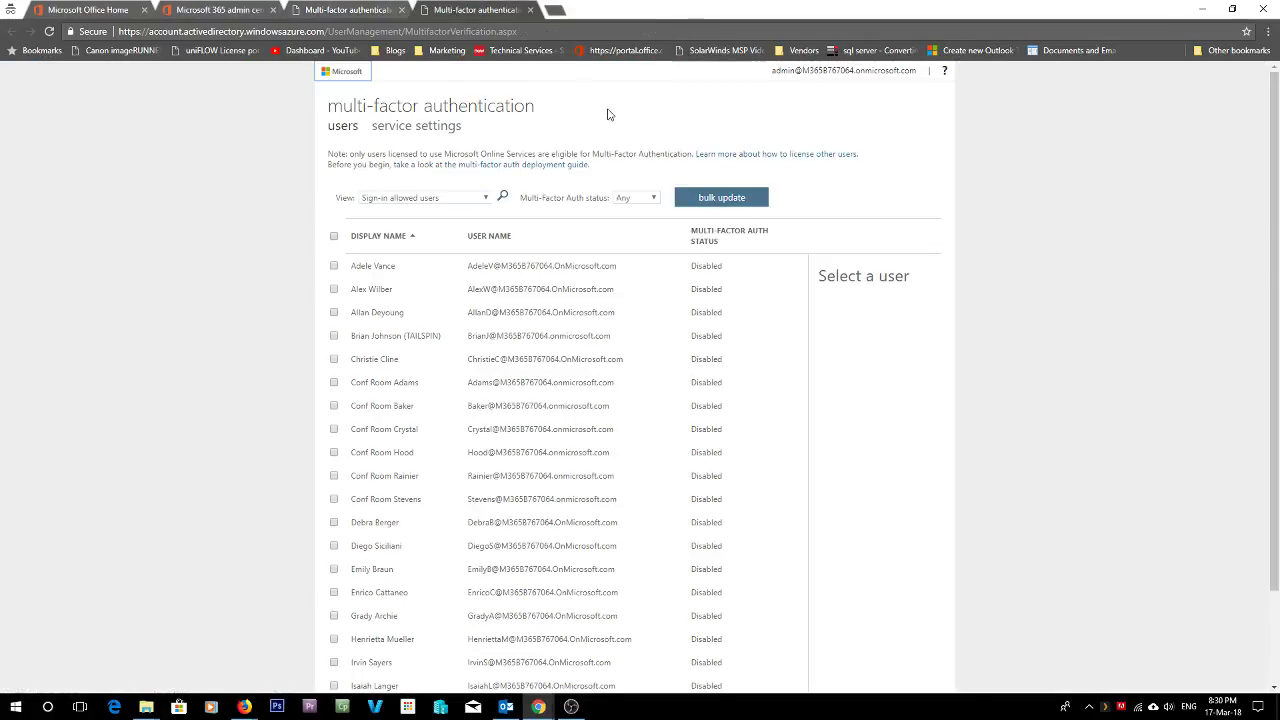
# On the first-opened multi-factor authentication page, enable multi-factor auth for the first listed user and reselect that user to show the quick steps
pyautogui.click(338, 10)
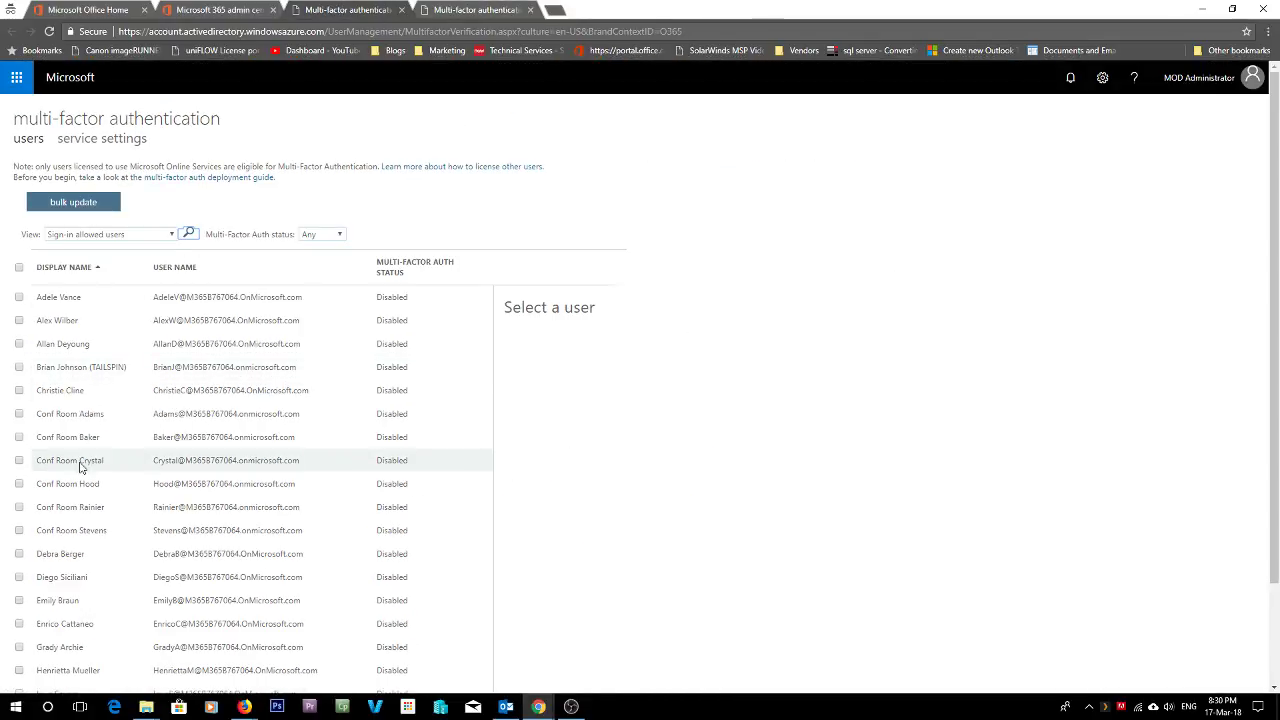
pyautogui.scroll(-2, 140, 455)
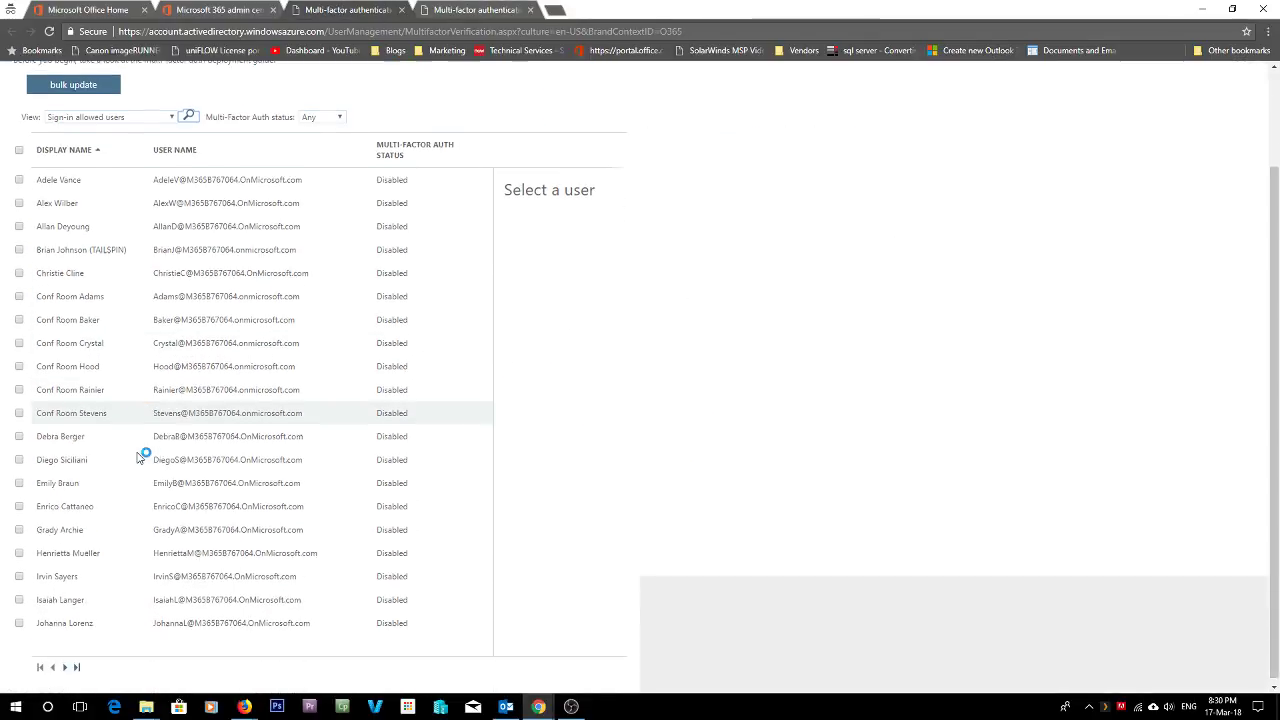
pyautogui.scroll(2, 200, 600)
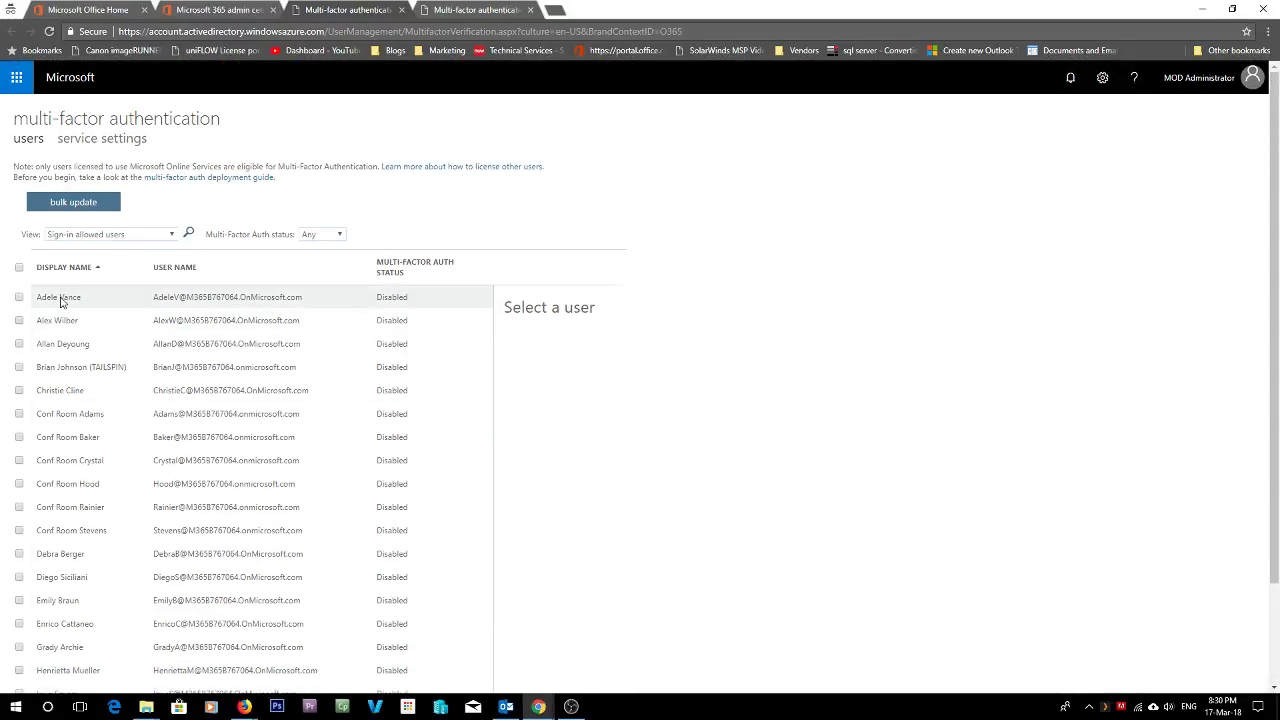
pyautogui.click(19, 298)
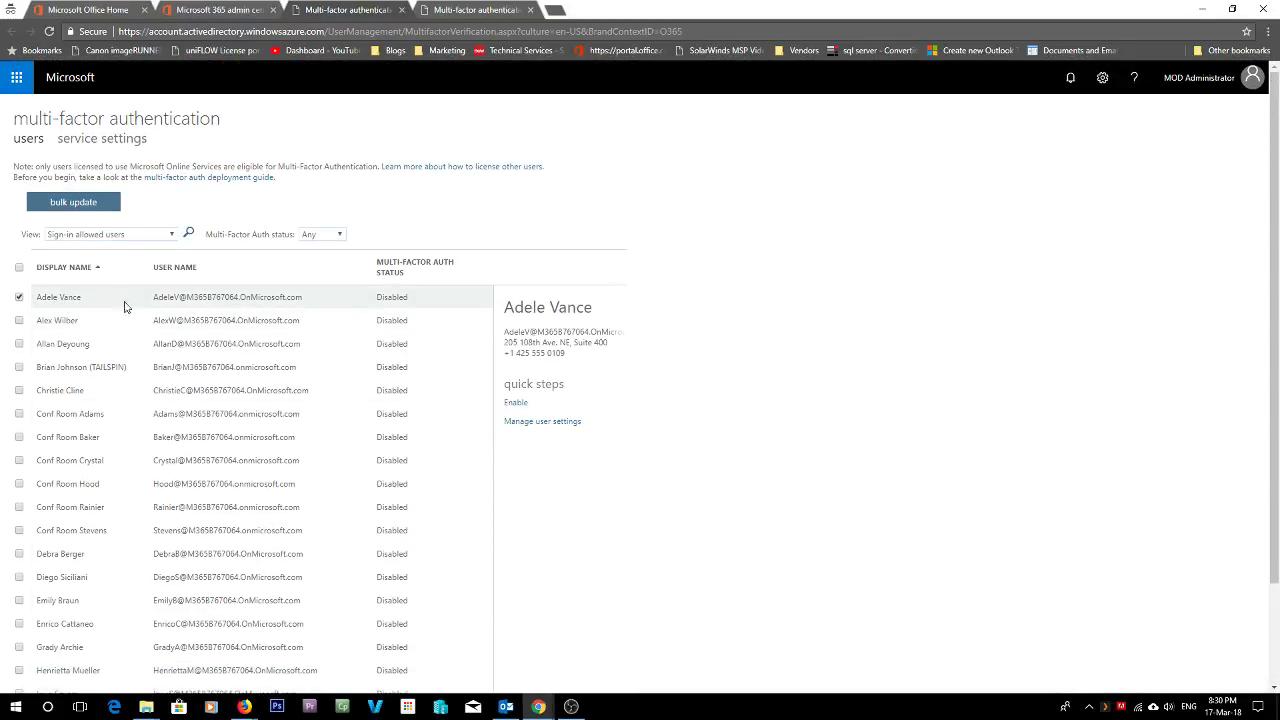
pyautogui.click(514, 404)
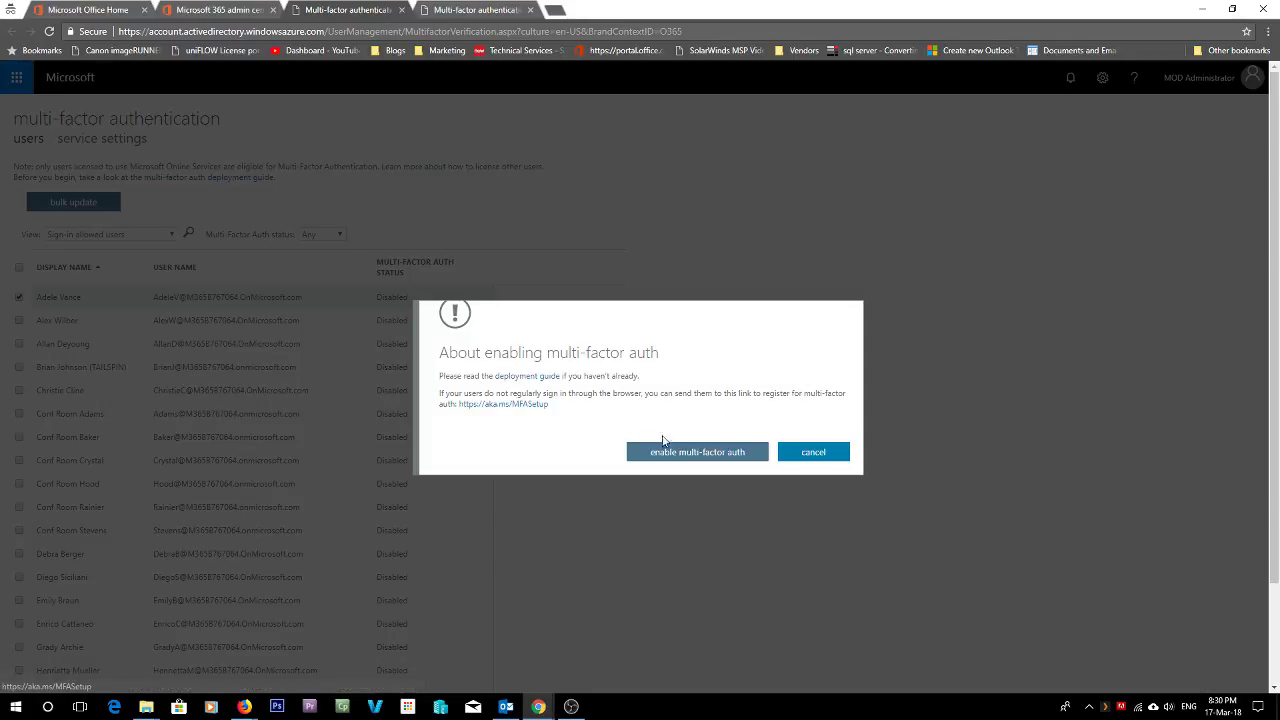
pyautogui.click(687, 457)
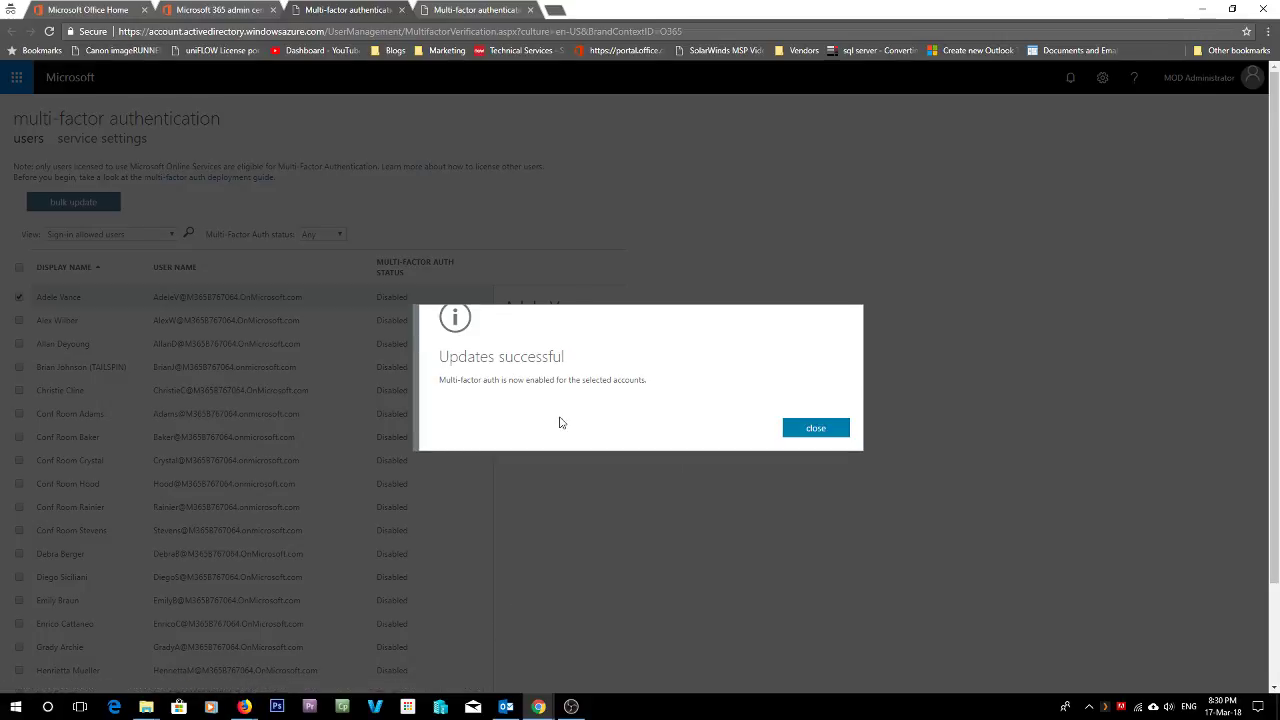
pyautogui.click(816, 429)
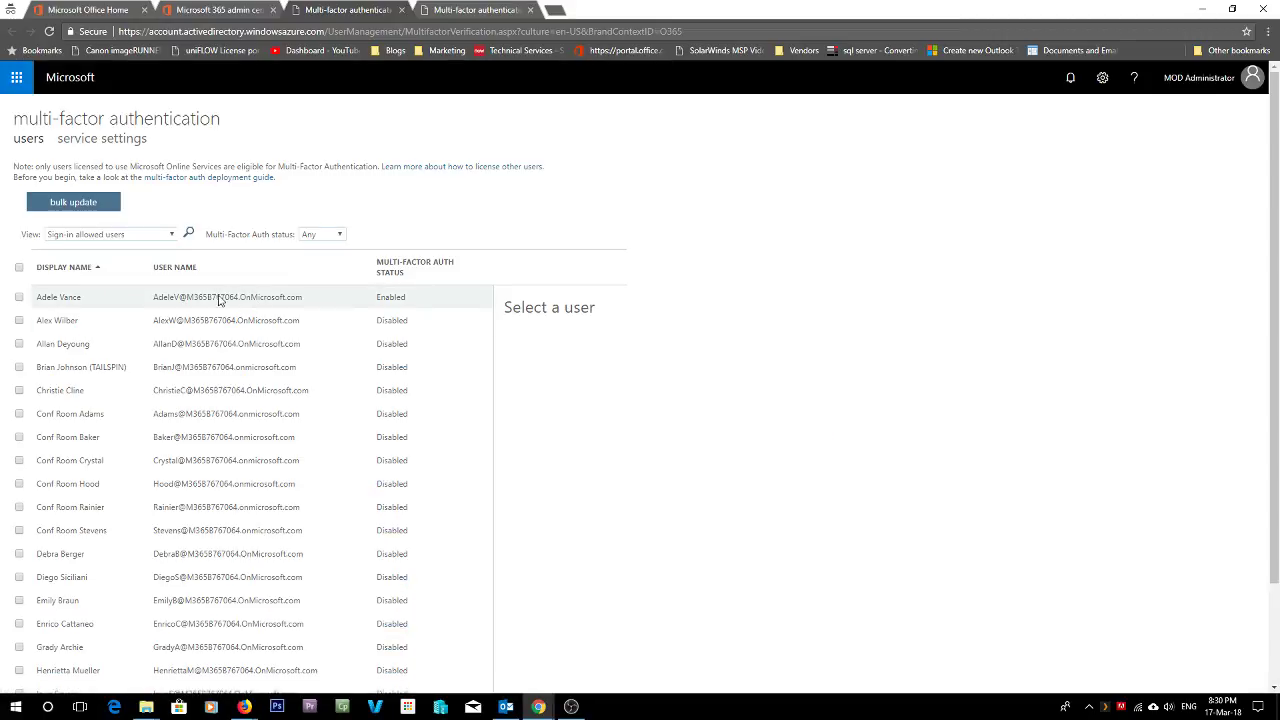
pyautogui.click(84, 304)
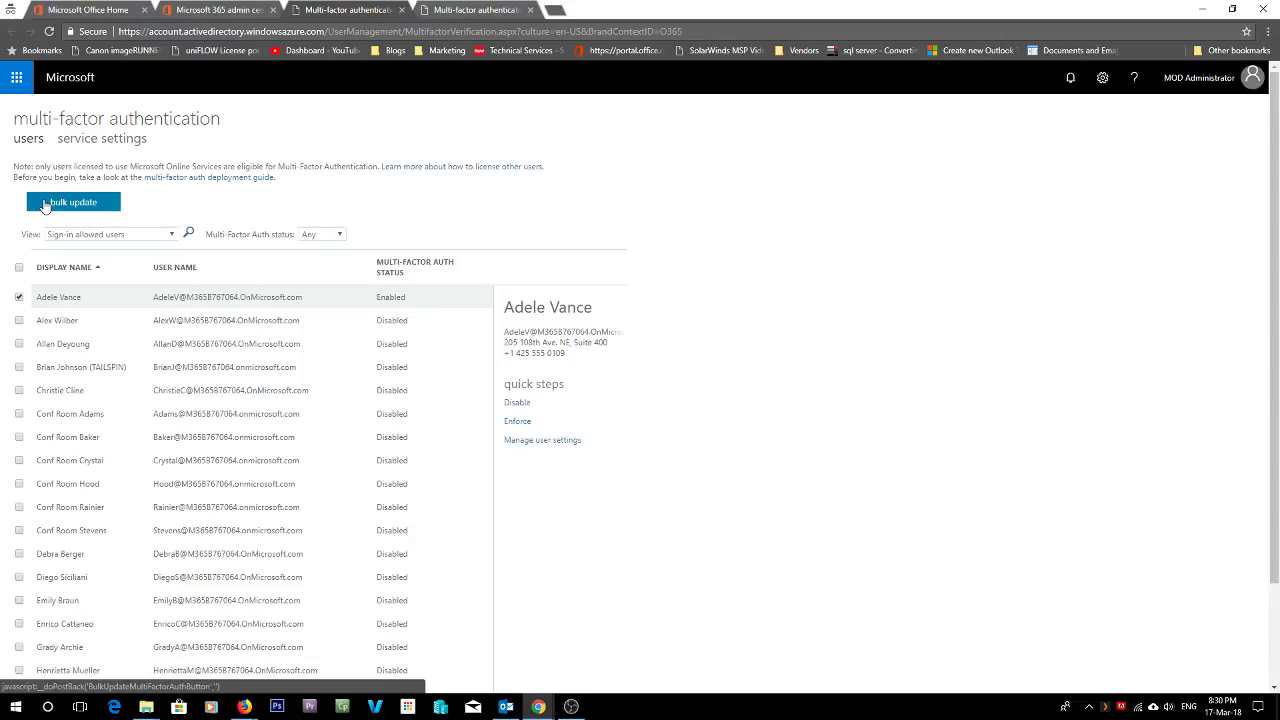
# Open the same user's details from the Active users list and highlight the phone number in the contact information
pyautogui.click(203, 8)
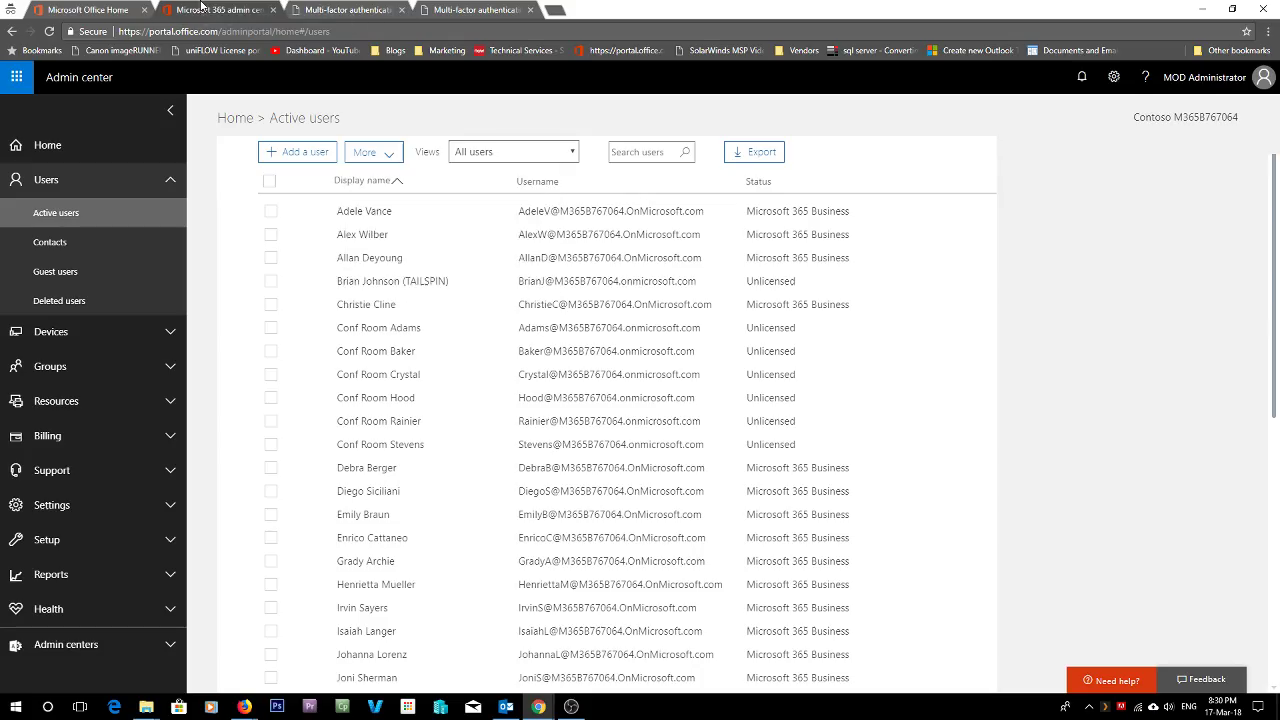
pyautogui.click(417, 212)
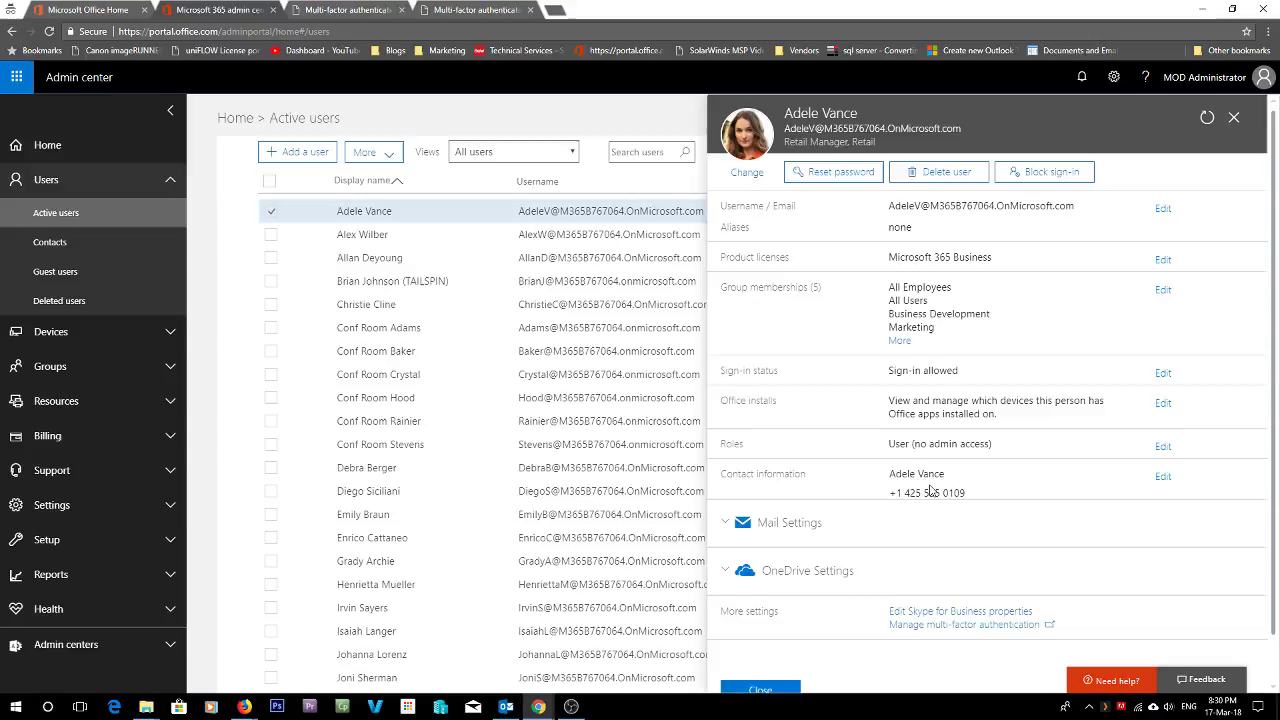
pyautogui.moveTo(885, 495); pyautogui.dragTo(979, 497)
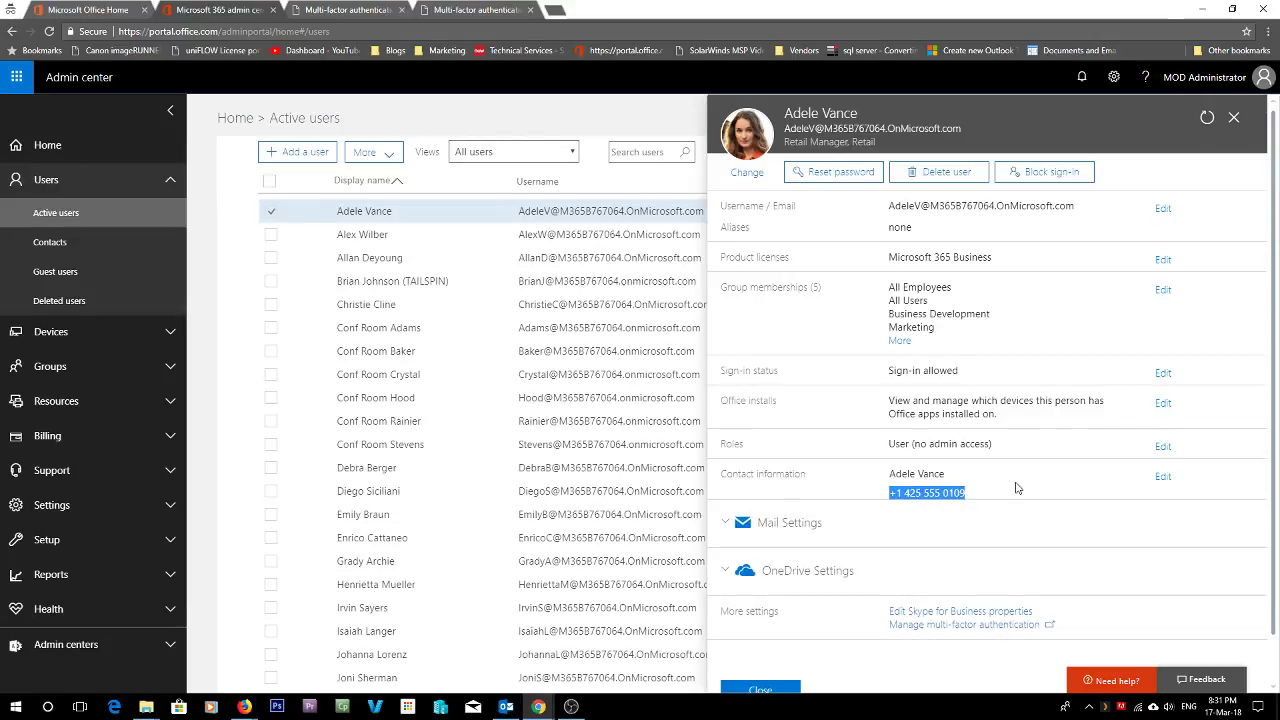
pyautogui.click(572, 708)
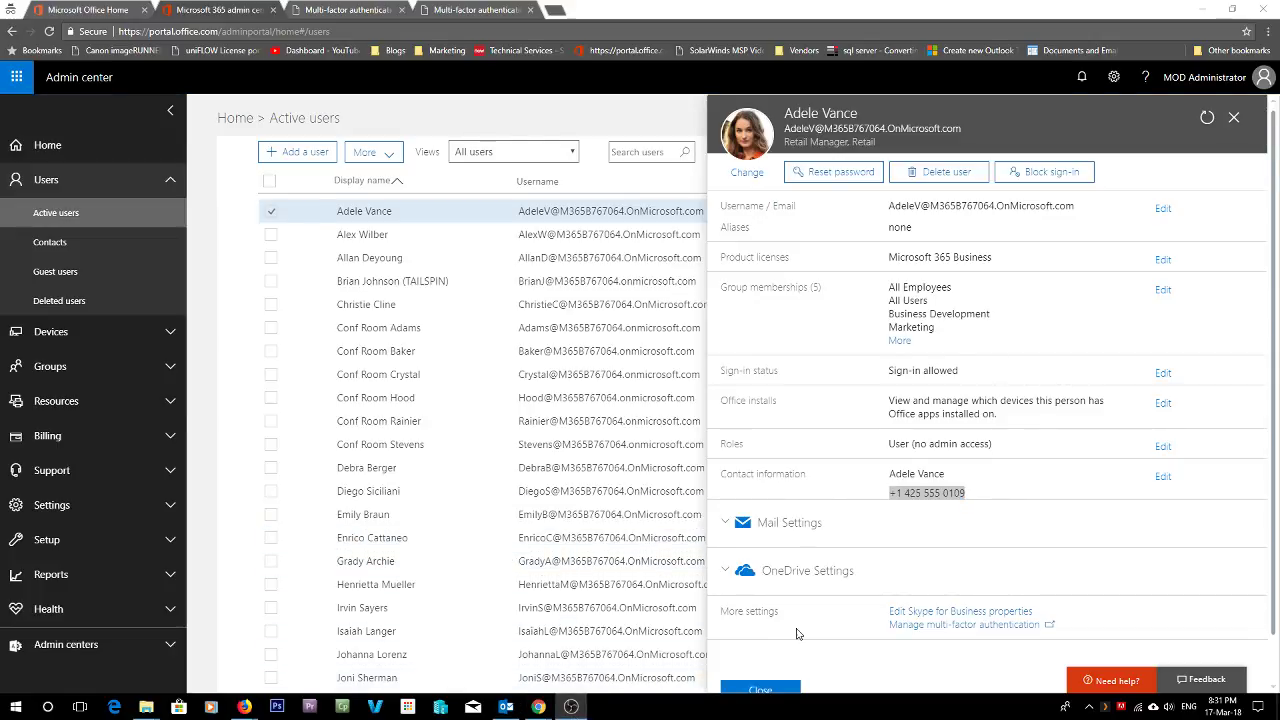